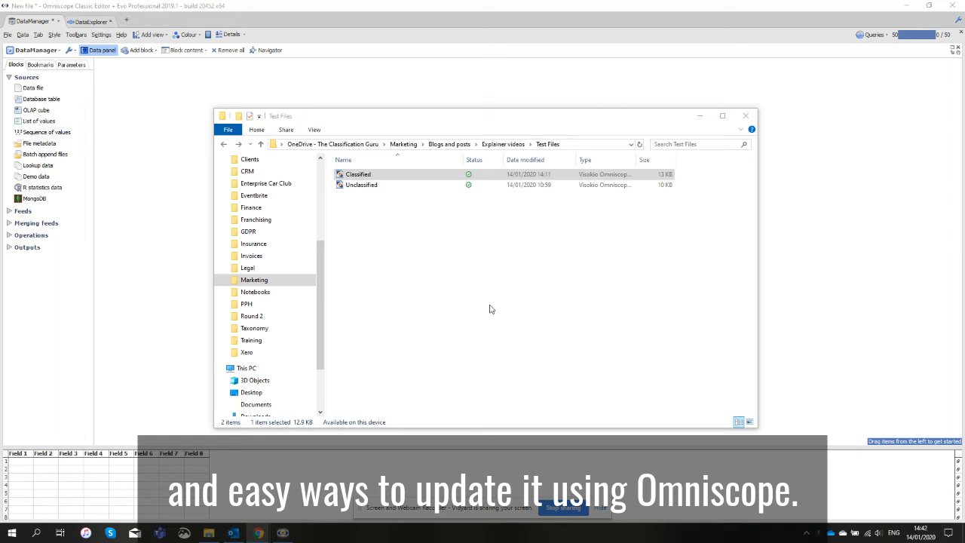
# Import the Classified file from the Test Files folder into the workspace as a DataManager block.
pyautogui.moveTo(415, 126); pyautogui.dragTo(414, 269)
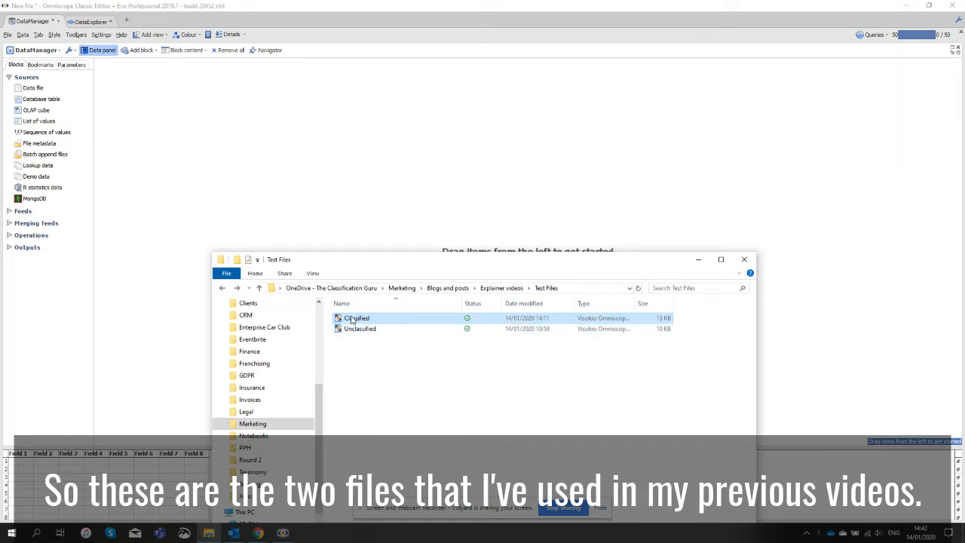
pyautogui.moveTo(351, 318); pyautogui.dragTo(307, 145)
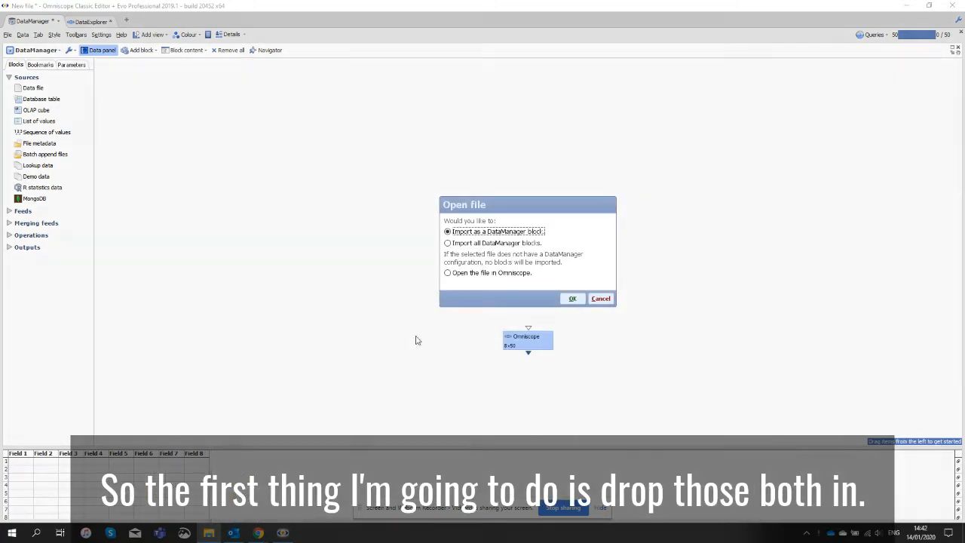
pyautogui.click(573, 298)
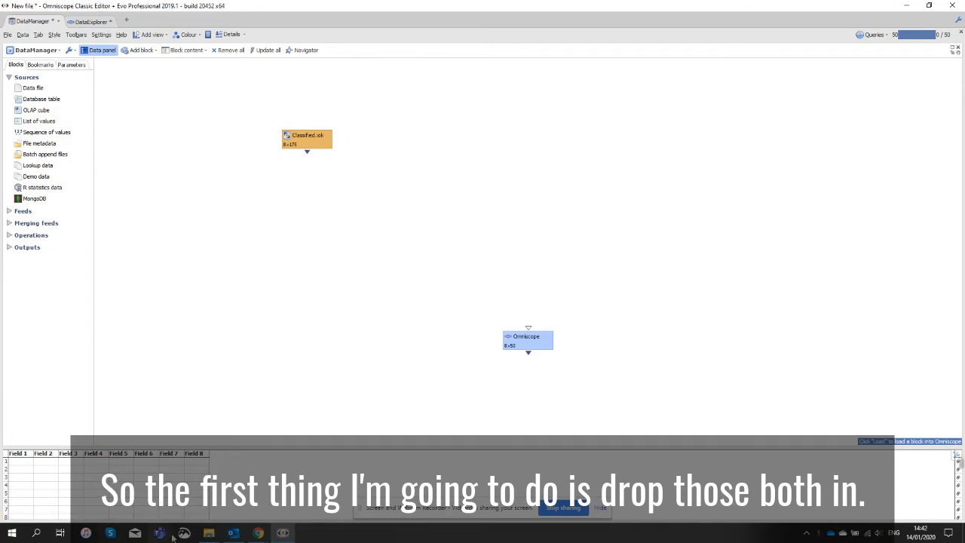
# Import the Unclassified file as a DataManager block and place the Classified block to its right.
pyautogui.click(208, 532)
pyautogui.moveTo(399, 333); pyautogui.dragTo(413, 264)
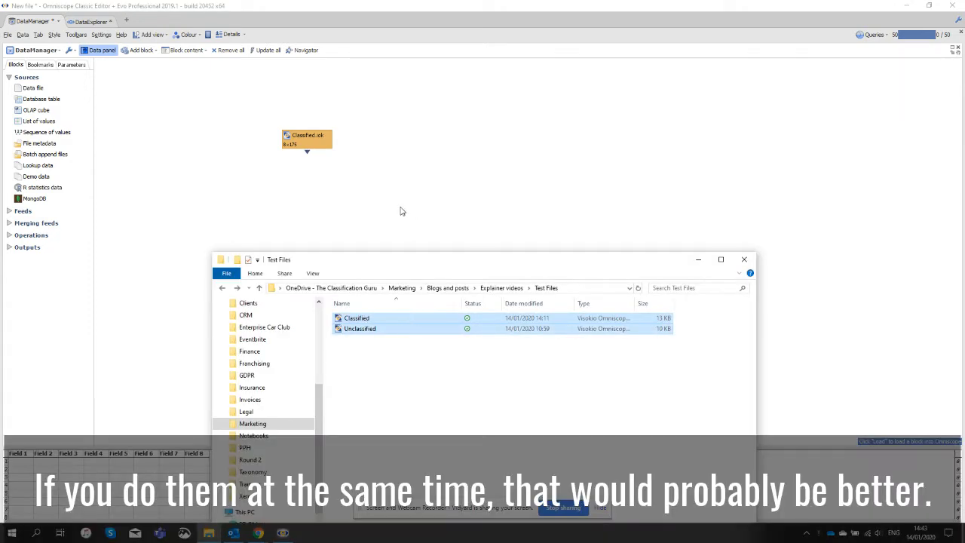
pyautogui.click(360, 330)
pyautogui.moveTo(360, 330); pyautogui.dragTo(379, 155)
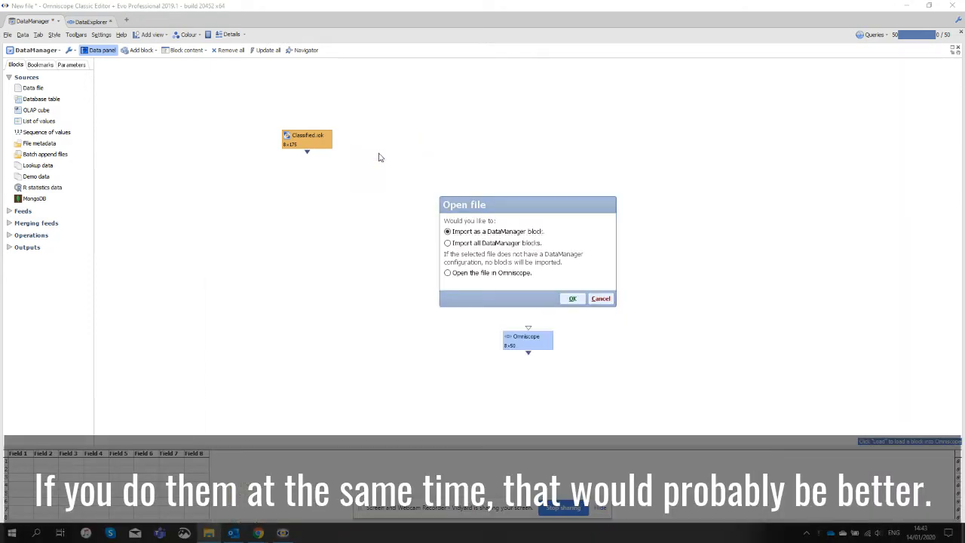
pyautogui.click(574, 299)
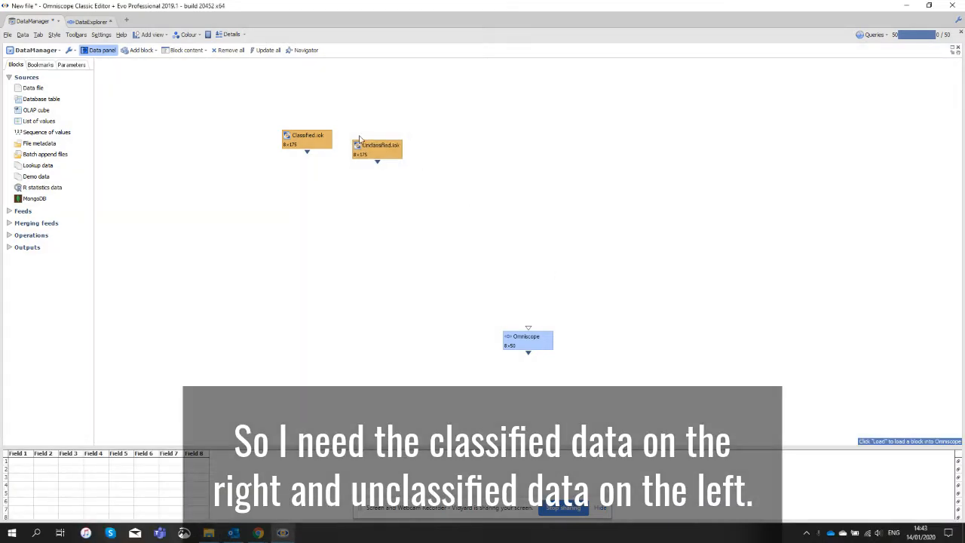
pyautogui.moveTo(296, 139); pyautogui.dragTo(437, 149)
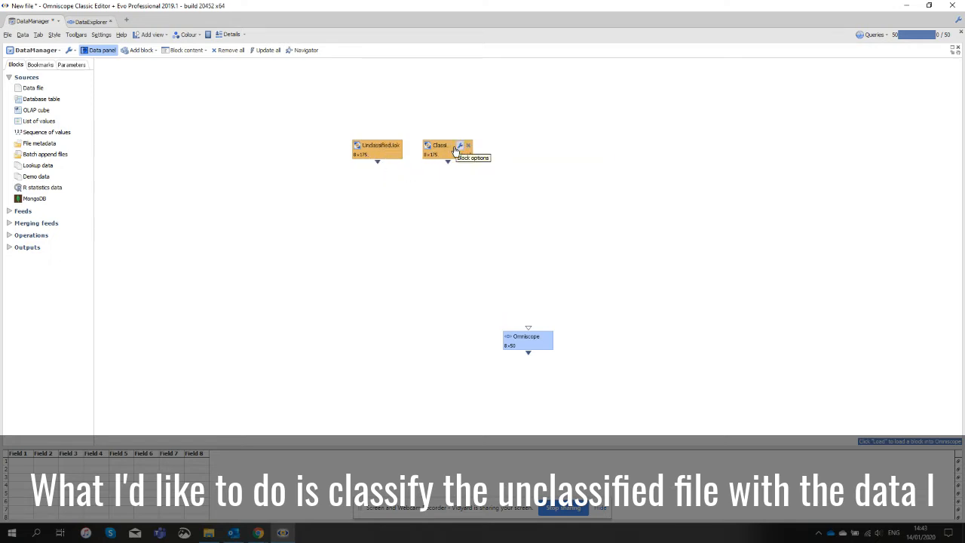
# Add a Merge/Join operation below the two source blocks and connect Unclassified as first input and Classified as second.
pyautogui.click(9, 77)
pyautogui.click(9, 113)
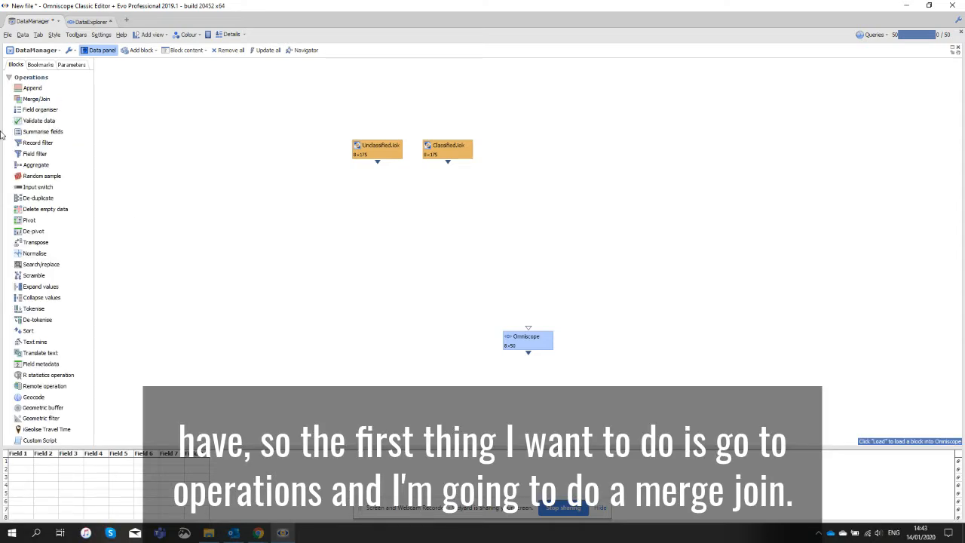
pyautogui.moveTo(36, 98); pyautogui.dragTo(417, 199)
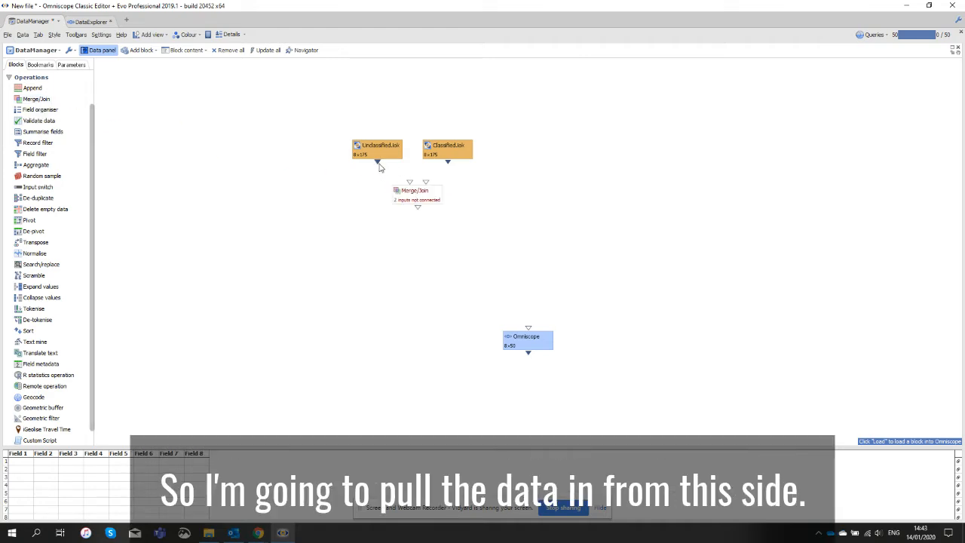
pyautogui.moveTo(377, 163); pyautogui.dragTo(421, 182)
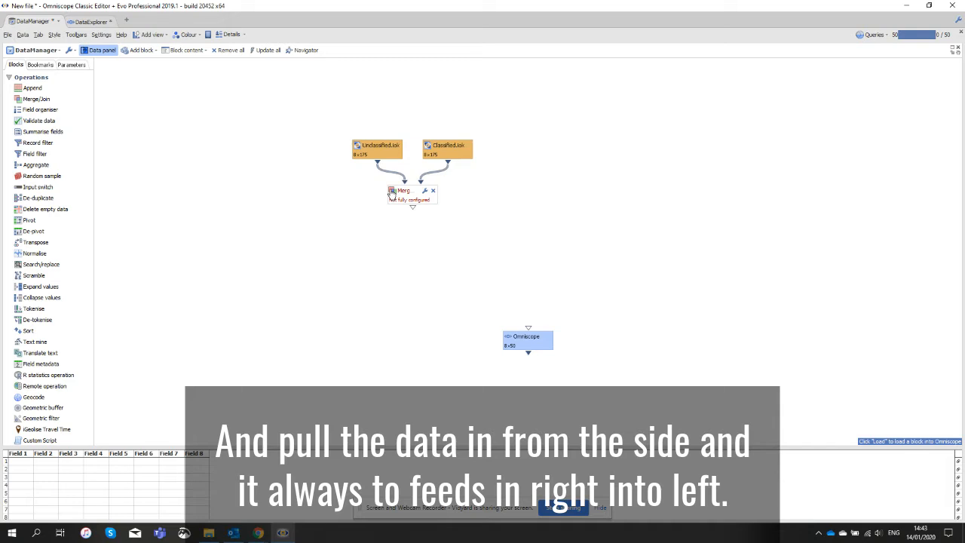
# Add a second join criterion to the Merge/Join block and match the first criterion on Normalised Name from both files.
pyautogui.doubleClick(391, 193)
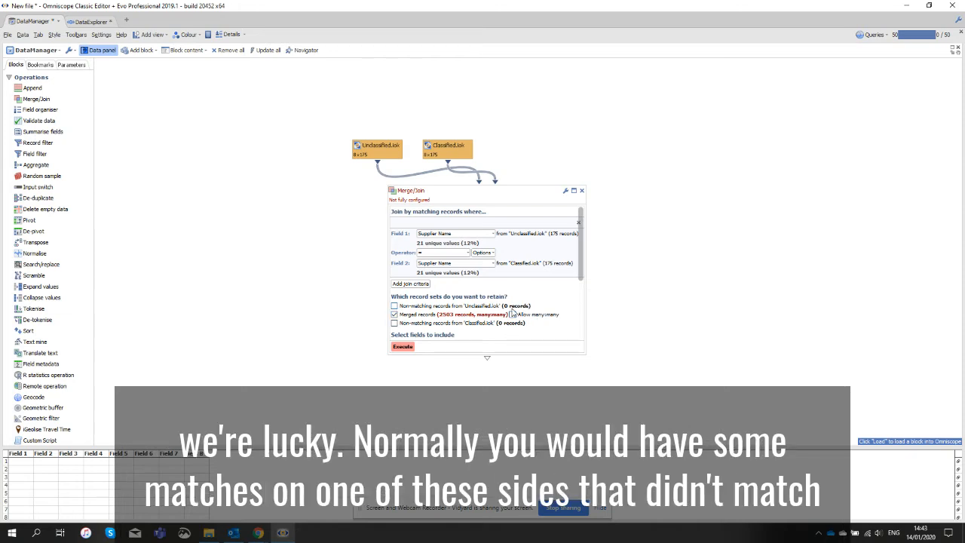
pyautogui.moveTo(500, 321)
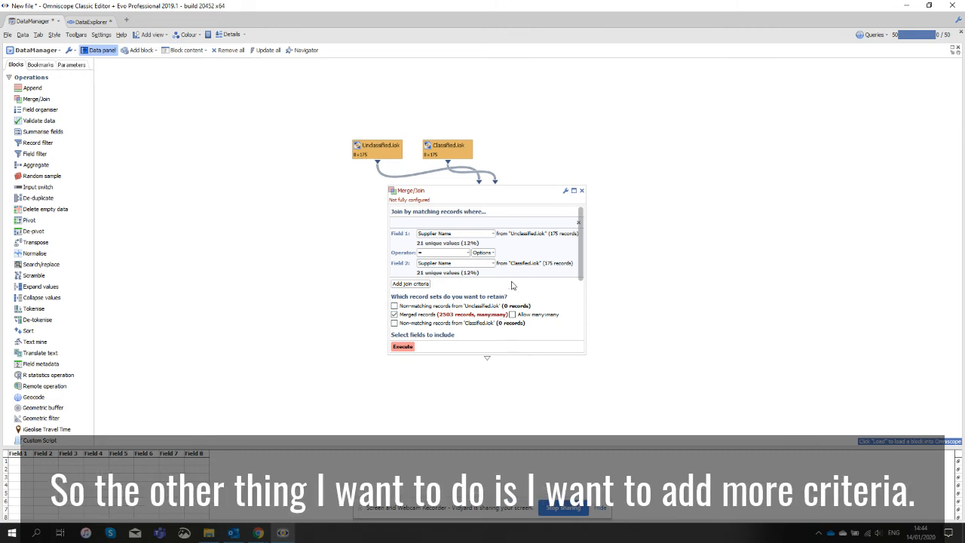
pyautogui.click(408, 284)
pyautogui.click(428, 296)
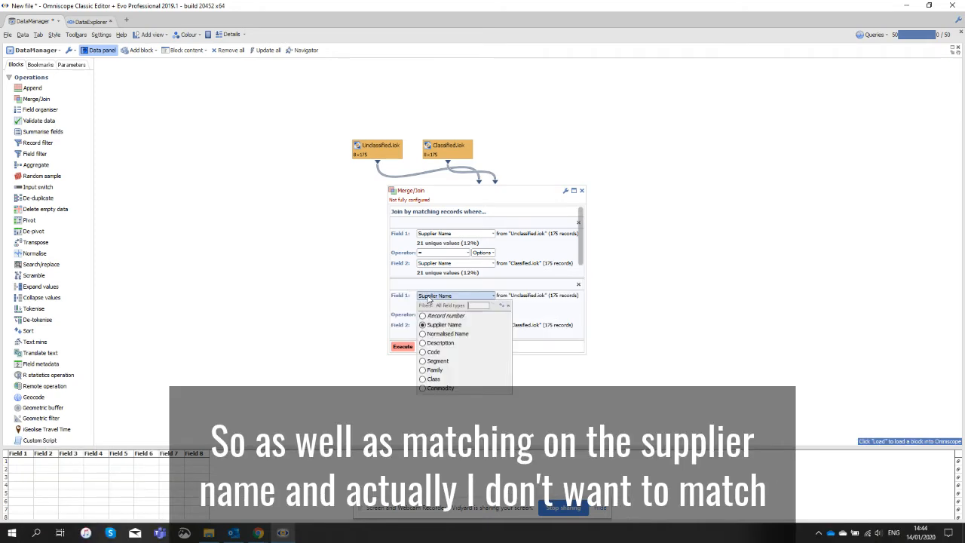
pyautogui.click(442, 234)
pyautogui.click(442, 234)
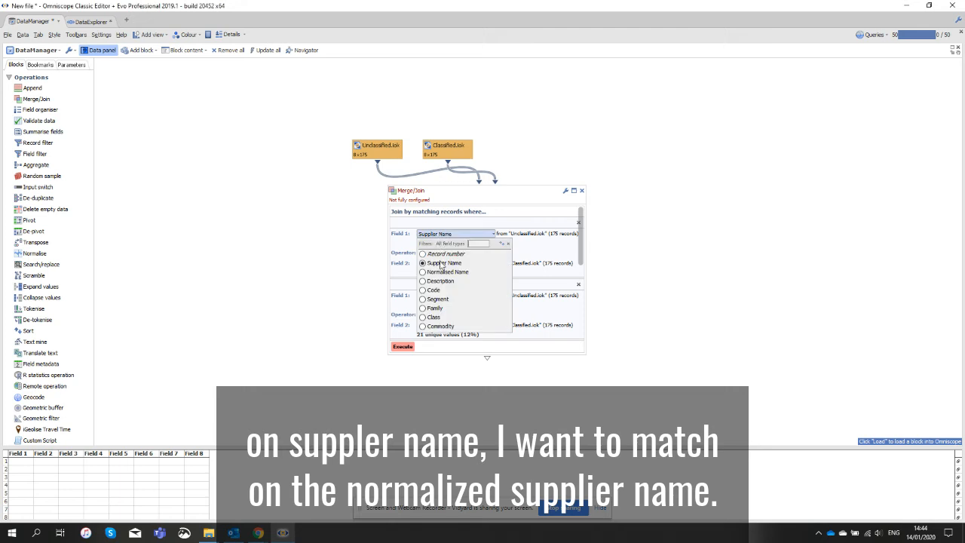
pyautogui.click(443, 272)
pyautogui.click(443, 264)
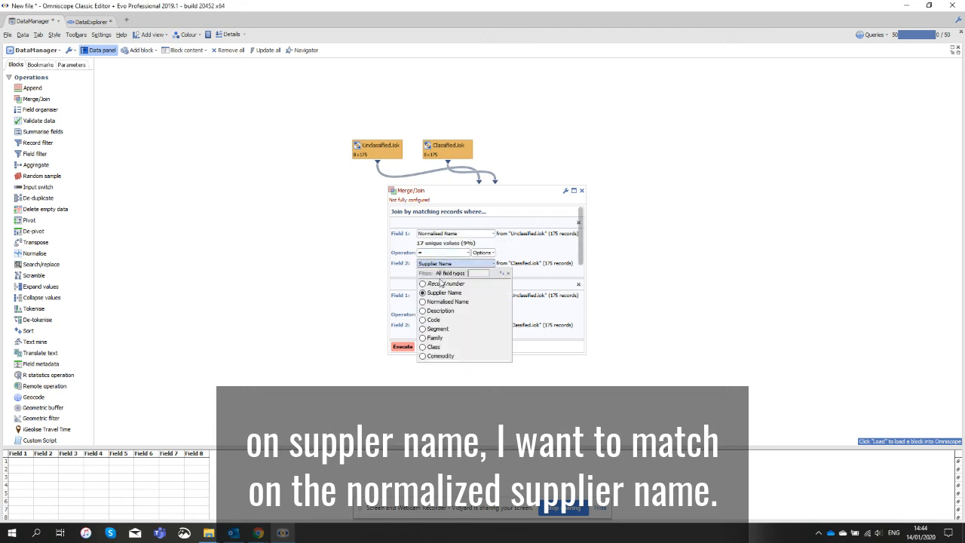
pyautogui.click(442, 301)
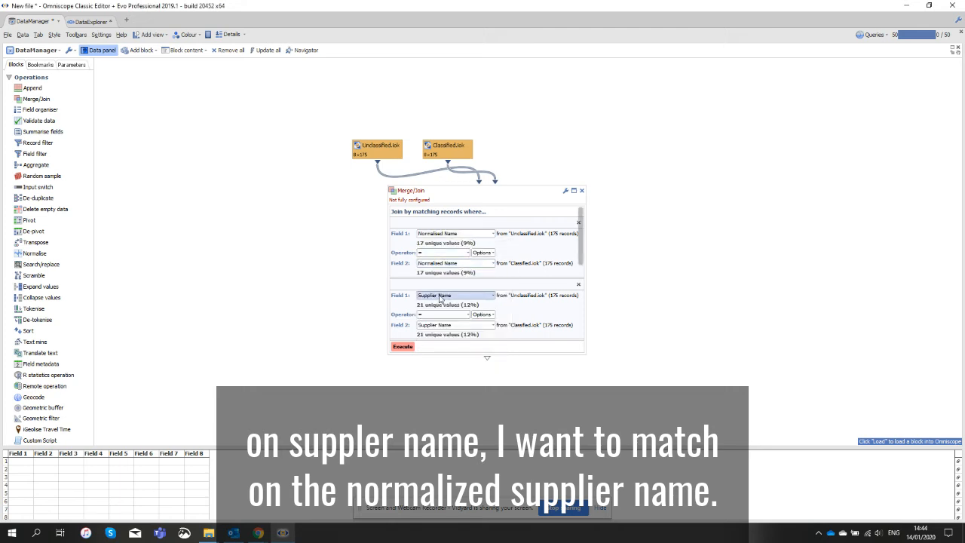
# Match the second join criterion on the Description field from both files.
pyautogui.click(441, 296)
pyautogui.click(441, 346)
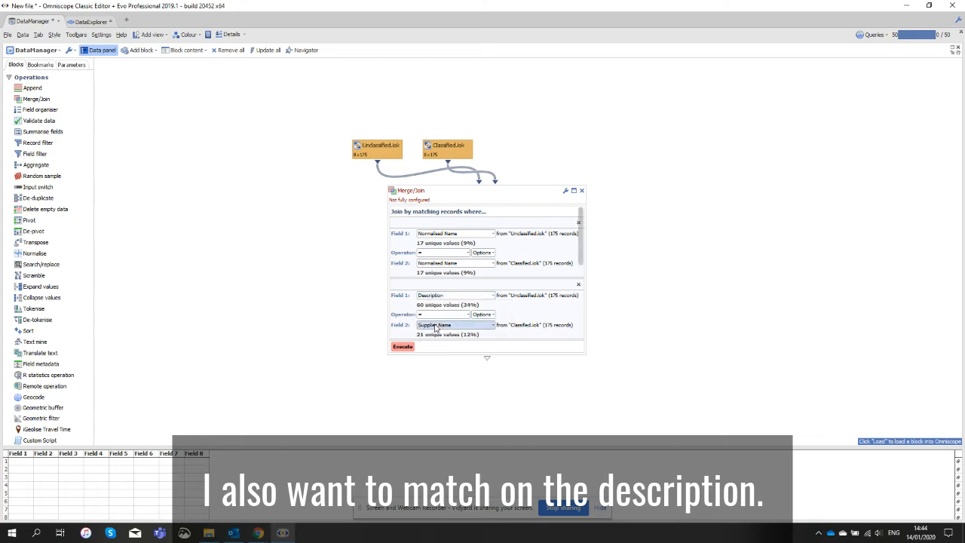
pyautogui.click(434, 327)
pyautogui.click(444, 373)
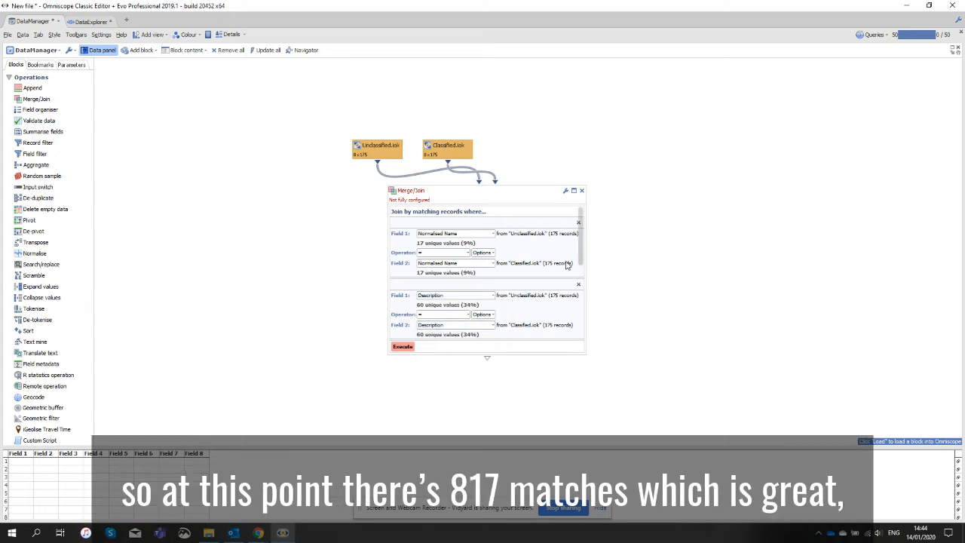
# Make room above the Merge/Join block and insert a De-duplicate operation between it and the Classified block.
pyautogui.moveTo(580, 230); pyautogui.dragTo(581, 261)
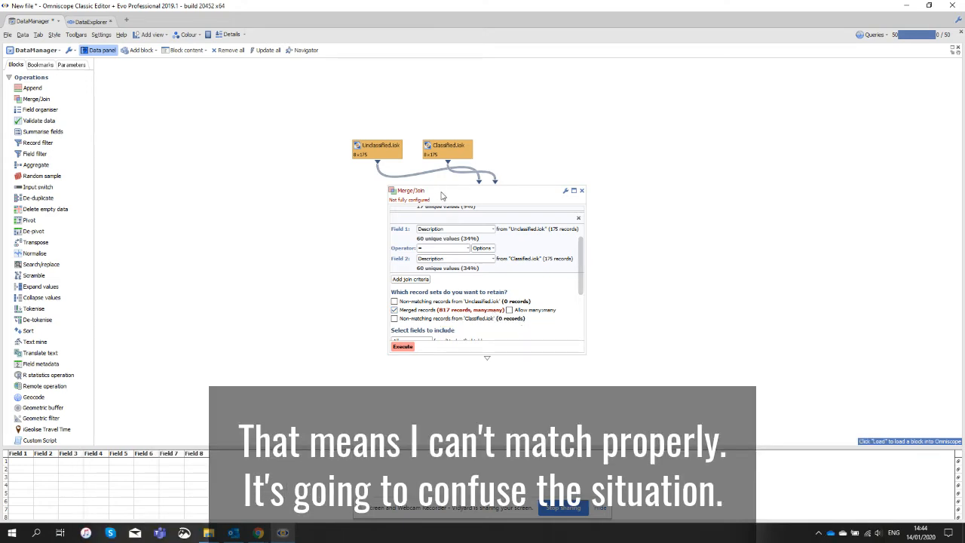
pyautogui.moveTo(441, 196); pyautogui.dragTo(397, 216)
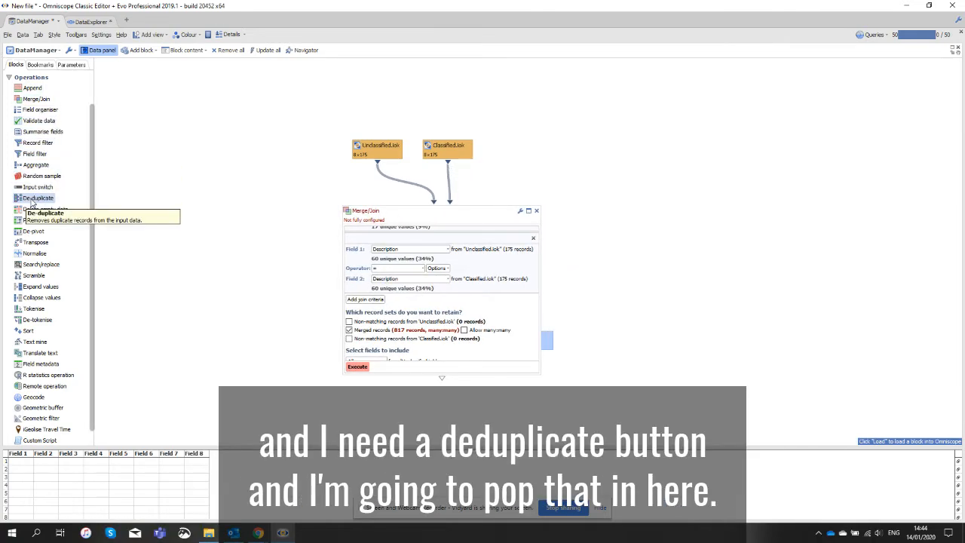
pyautogui.moveTo(31, 202); pyautogui.dragTo(448, 180)
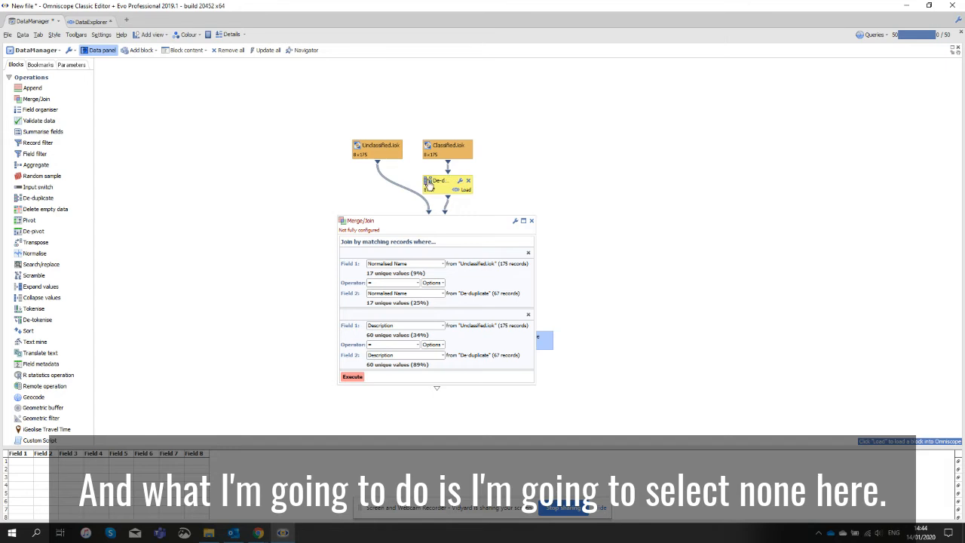
# Restrict the De-duplicate block's field selection to Normalised Name and Description only.
pyautogui.click(427, 185)
pyautogui.click(544, 204)
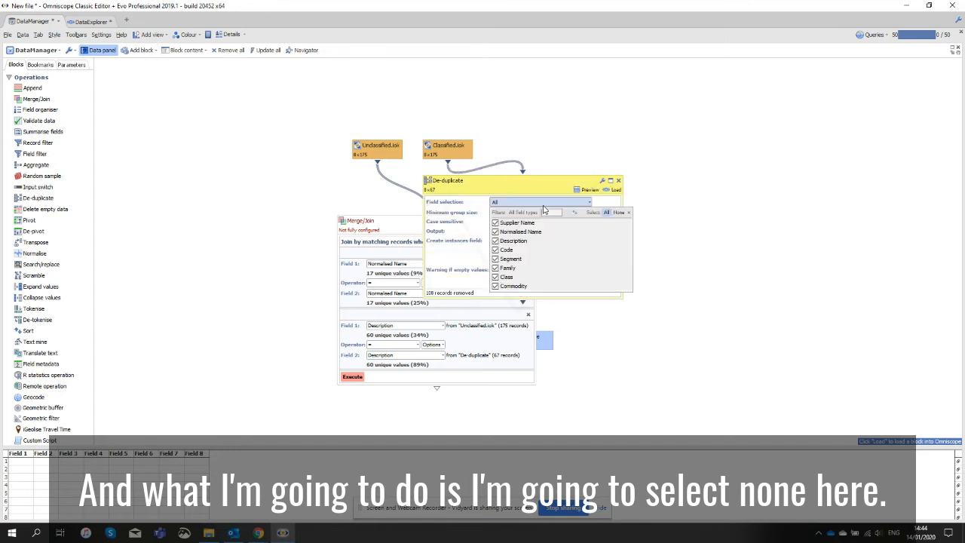
pyautogui.click(618, 213)
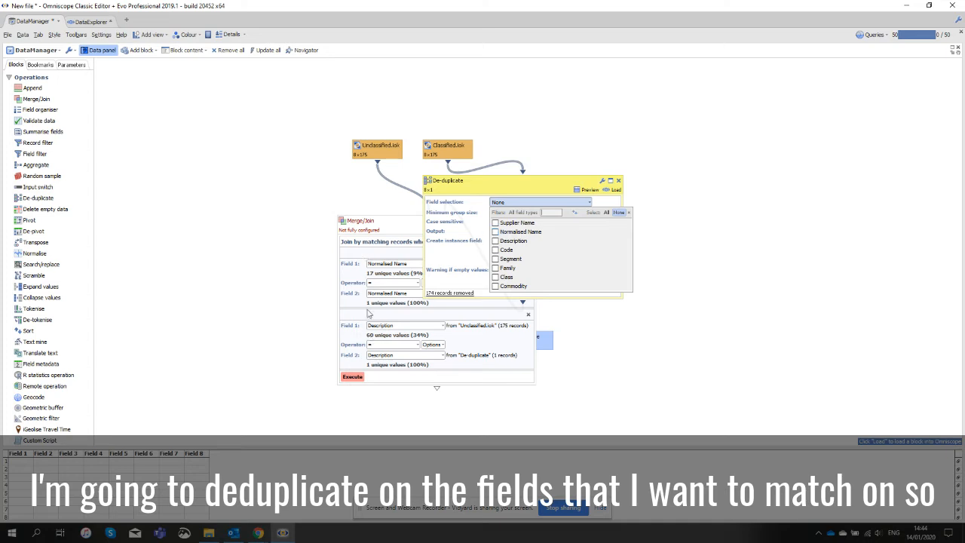
pyautogui.click(495, 231)
pyautogui.click(495, 240)
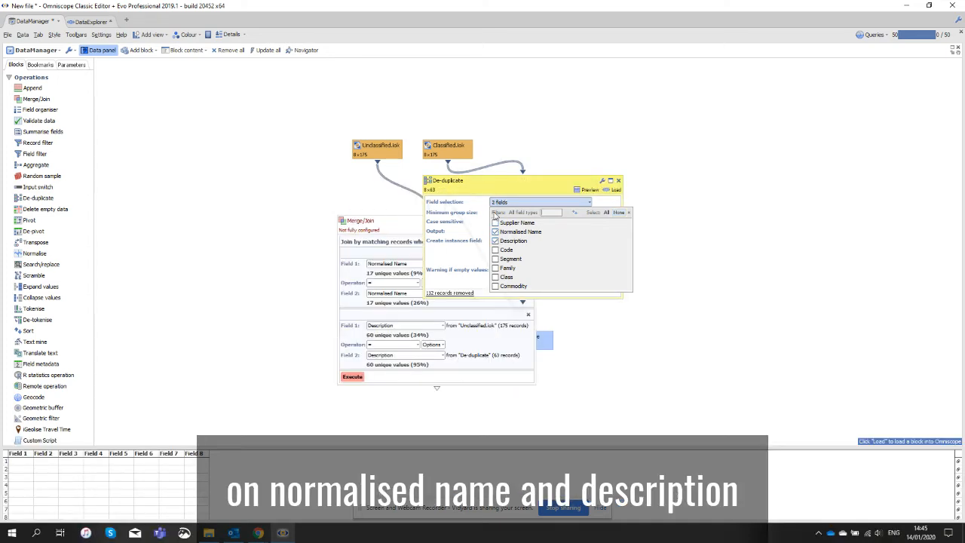
pyautogui.click(517, 208)
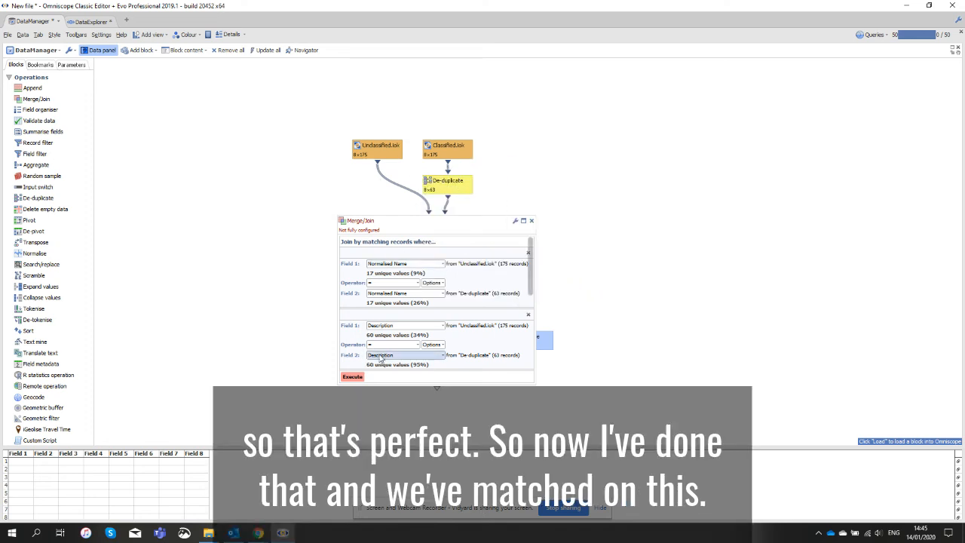
# In the Merge/Join block, include only Code, Segment, Family, Class and Commodity from the De-duplicate input.
pyautogui.moveTo(532, 256); pyautogui.dragTo(536, 298)
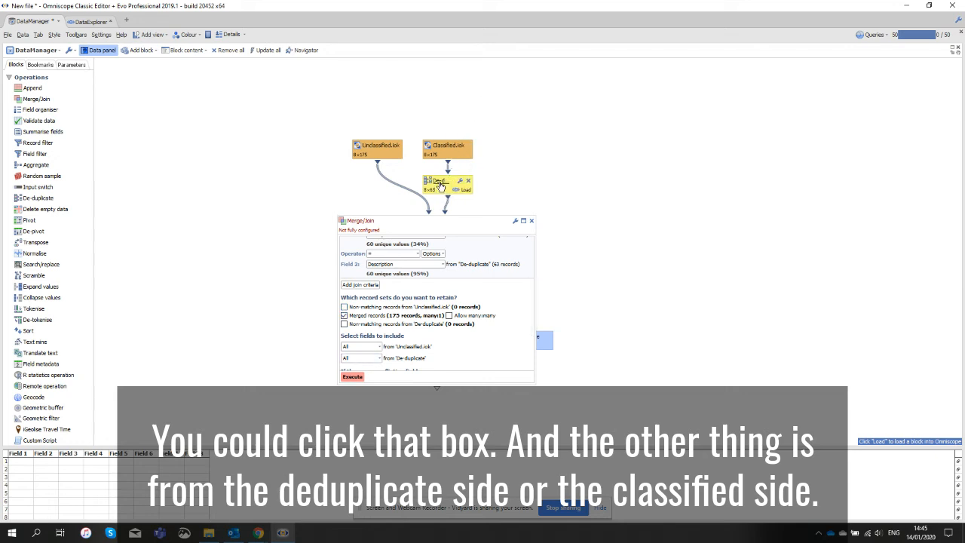
pyautogui.click(358, 358)
pyautogui.click(470, 369)
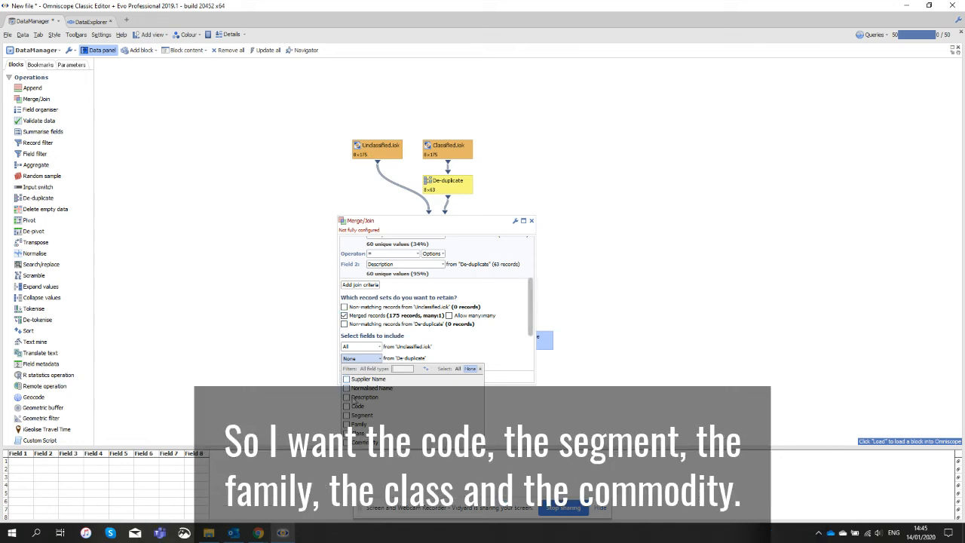
pyautogui.click(346, 406)
pyautogui.click(346, 415)
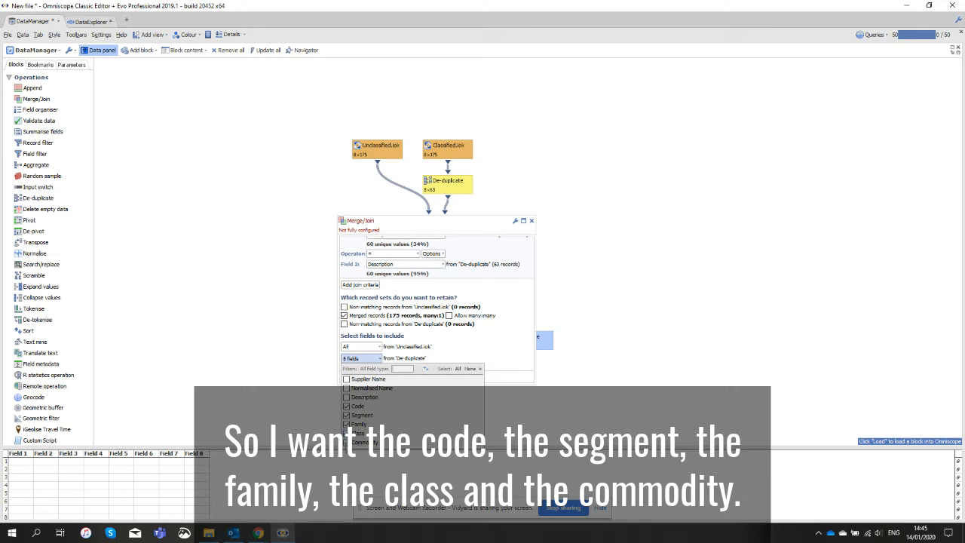
pyautogui.click(469, 358)
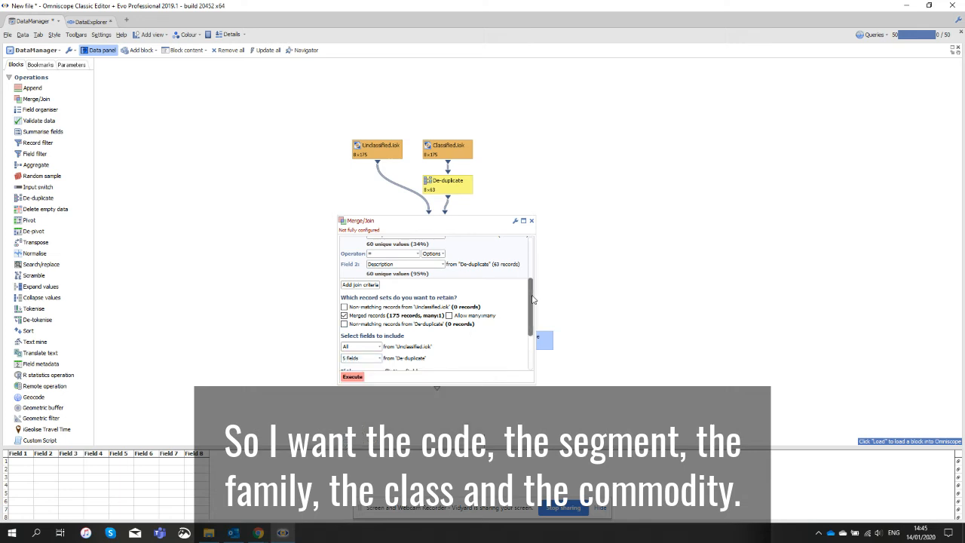
# Resolve conflicting field names by keeping the values from De-duplicate, and execute the merge.
pyautogui.moveTo(532, 300); pyautogui.dragTo(532, 327)
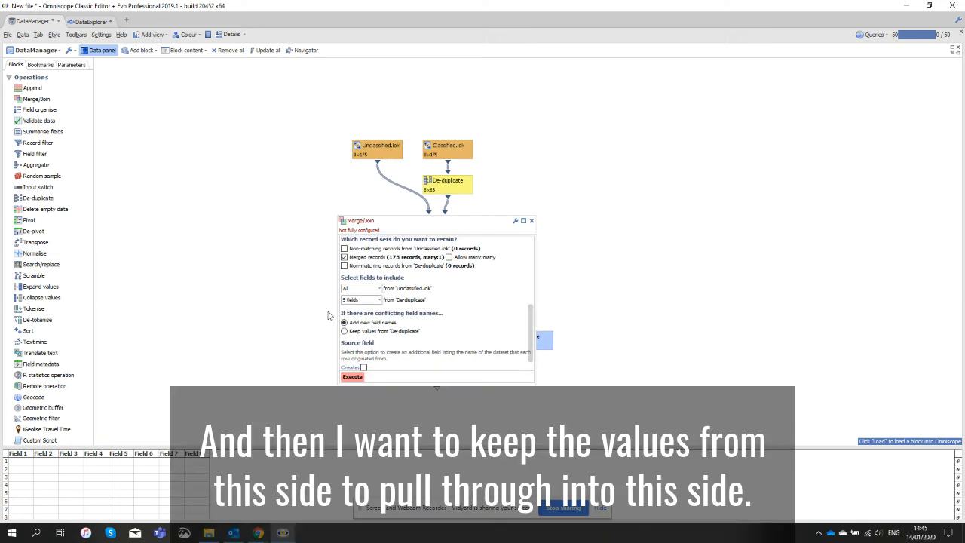
pyautogui.moveTo(453, 196)
pyautogui.scroll(-1, 475, 326)
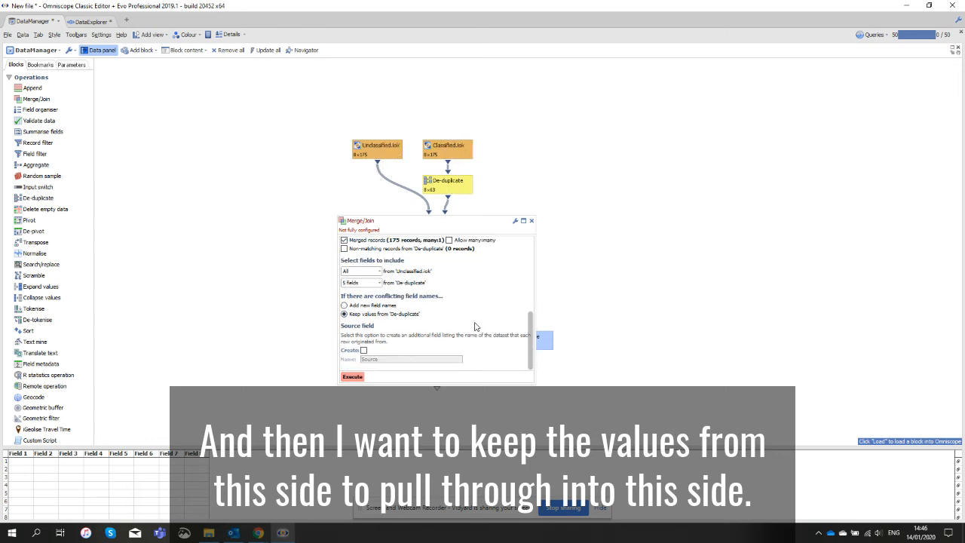
pyautogui.click(358, 377)
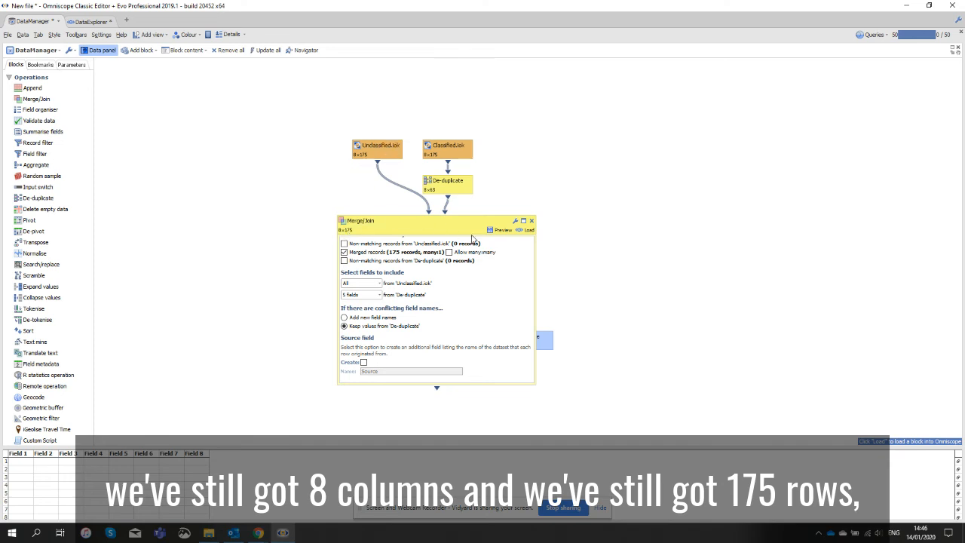
# Load the Merge/Join result into Omniscope and enlarge the data table to show more of the merged records.
pyautogui.click(528, 229)
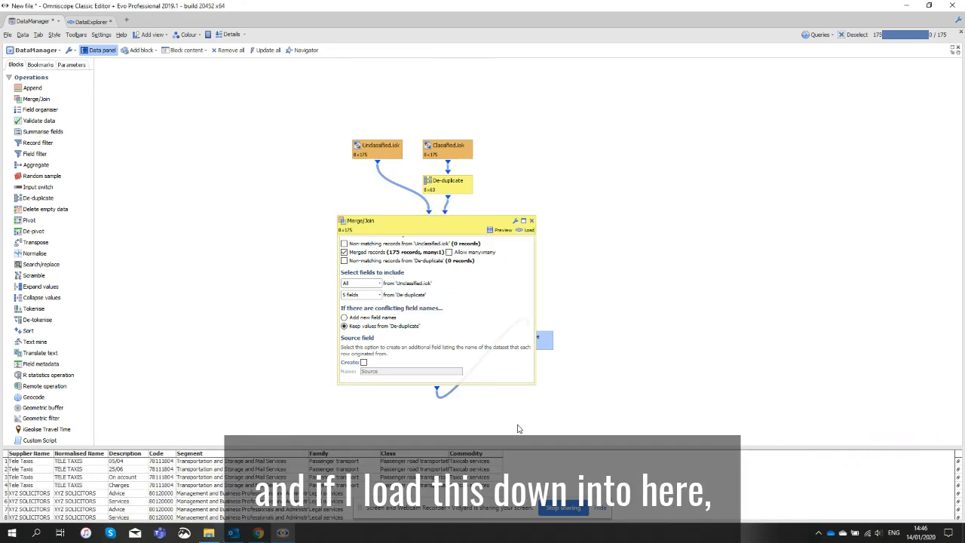
pyautogui.moveTo(336, 446); pyautogui.dragTo(335, 390)
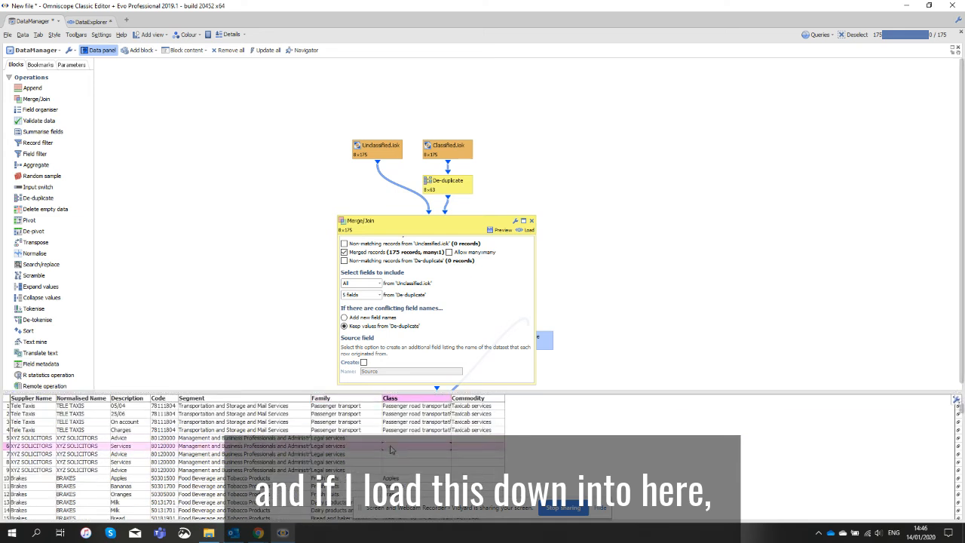
pyautogui.moveTo(387, 153)
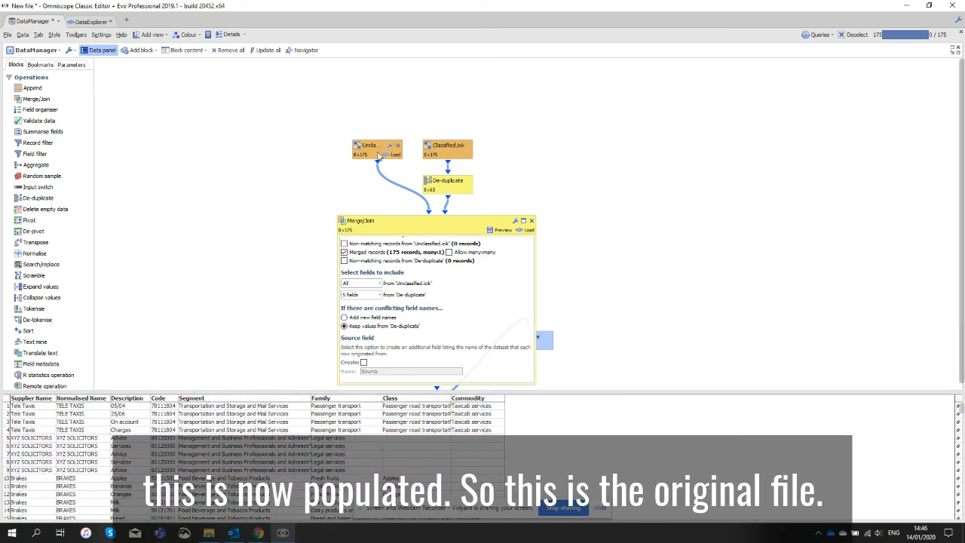
# Load the Unclassified.iok source to review its original records and classification fields, and return to the Merge/Join result.
pyautogui.click(395, 154)
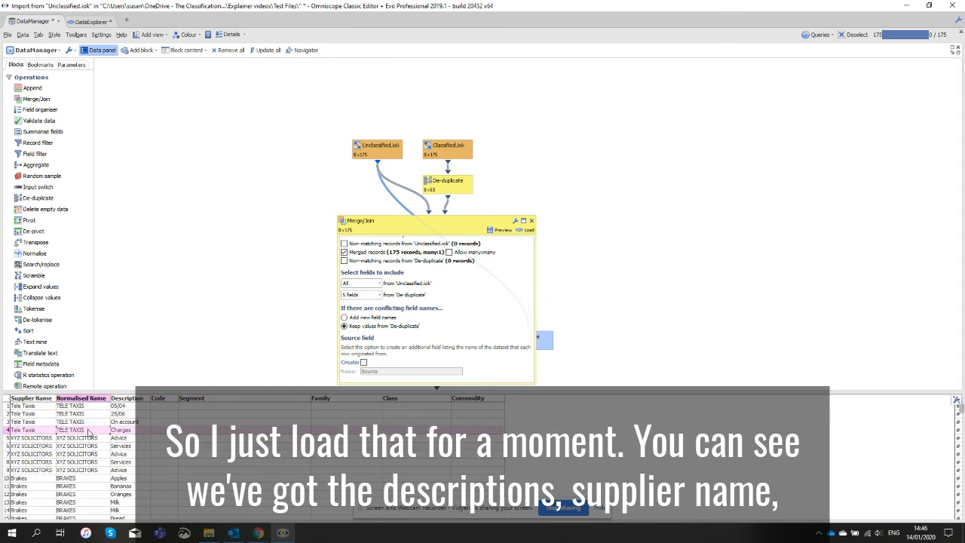
pyautogui.scroll(-20, 147, 438)
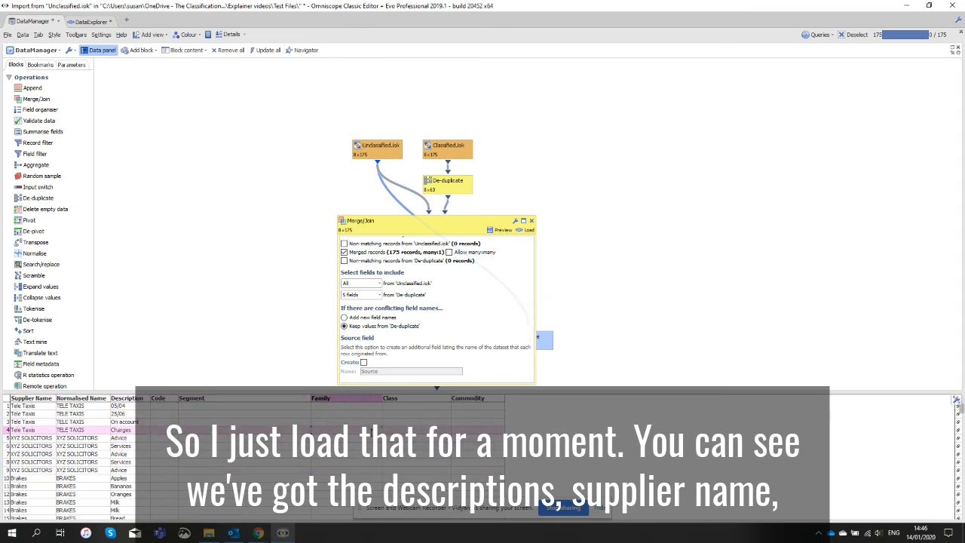
pyautogui.scroll(-16, 178, 487)
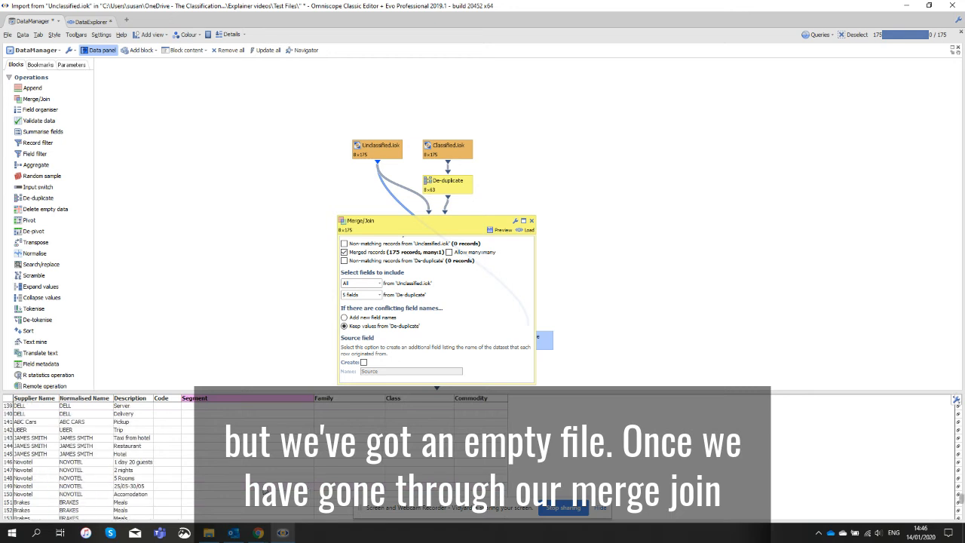
pyautogui.click(345, 226)
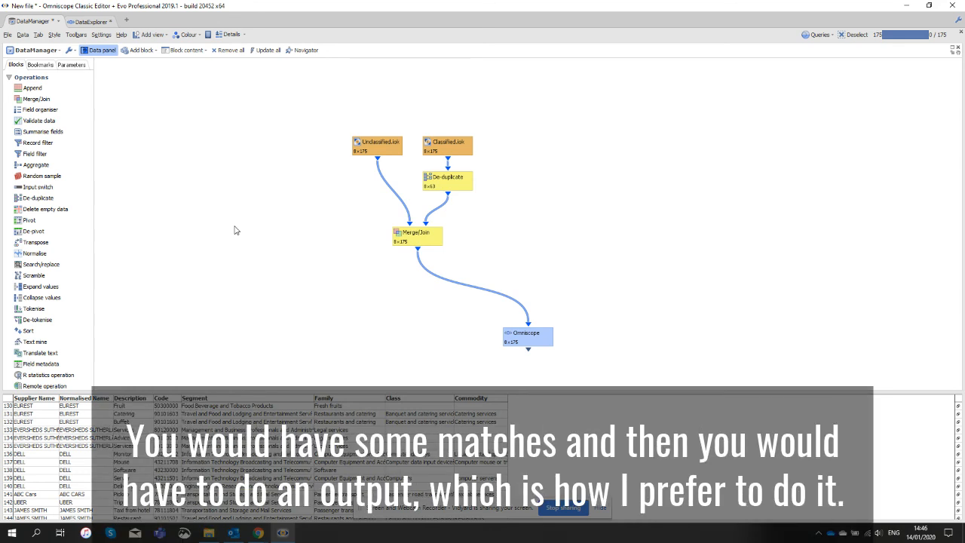
# Add a Data file output block below the Merge/Join block and connect it to the merged result.
pyautogui.click(9, 76)
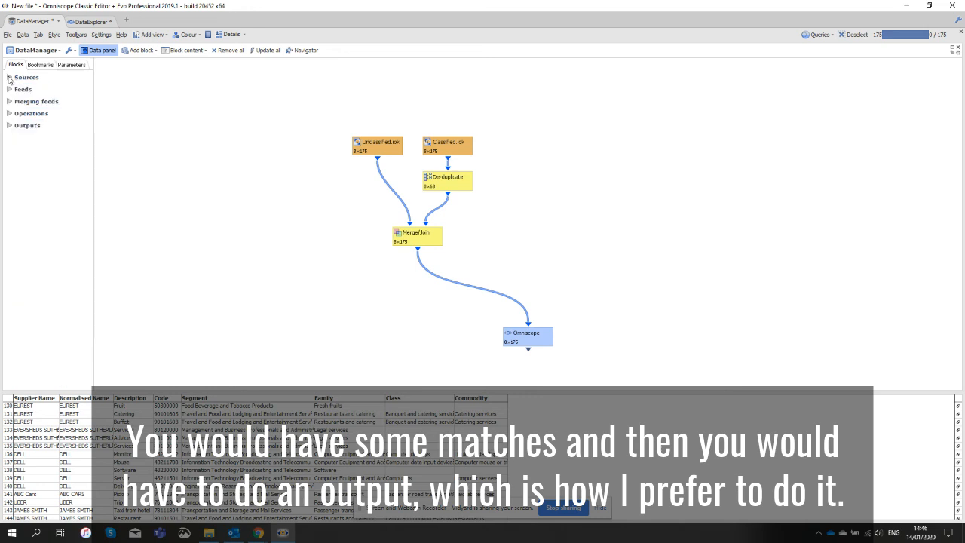
pyautogui.click(9, 125)
pyautogui.click(35, 136)
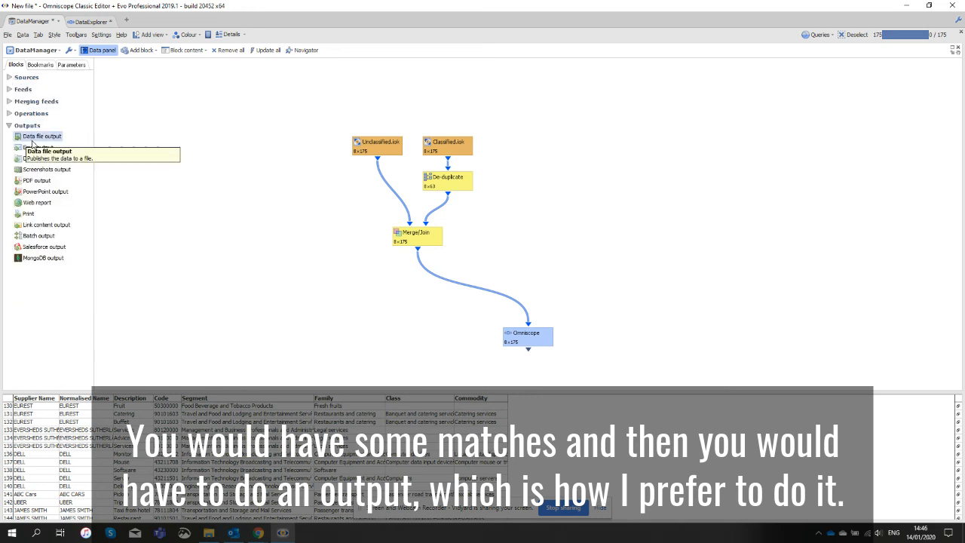
pyautogui.click(413, 282)
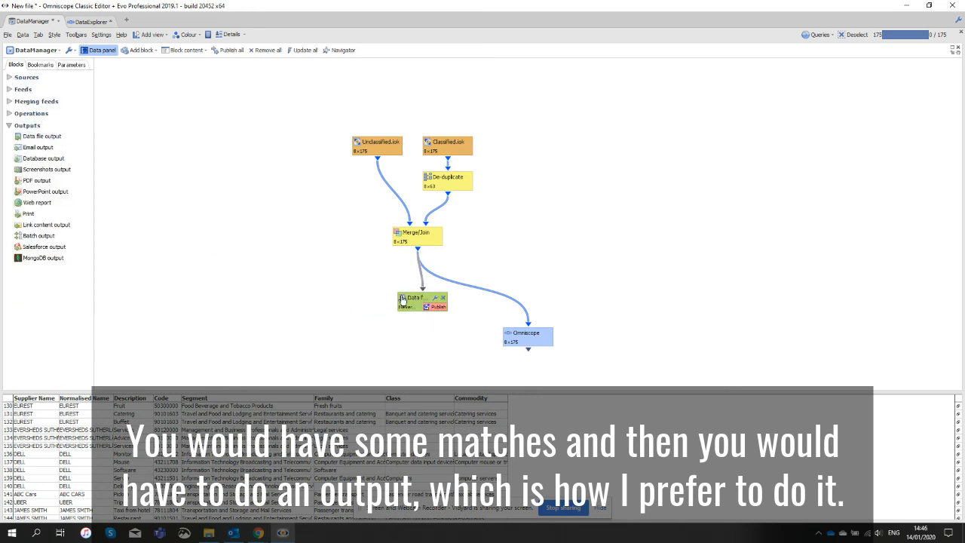
# Open the Data file output block's settings and review the file types available for publishing the merged data.
pyautogui.doubleClick(382, 298)
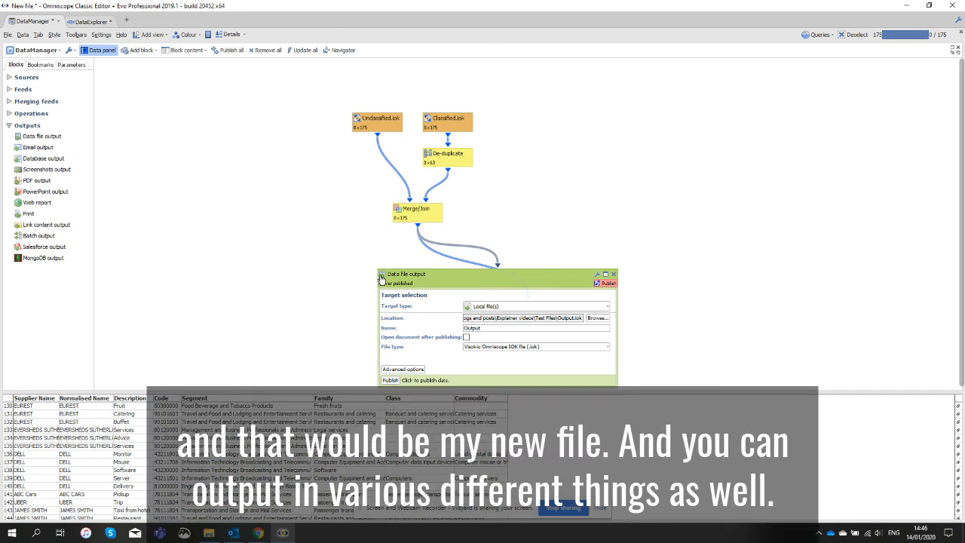
pyautogui.click(477, 347)
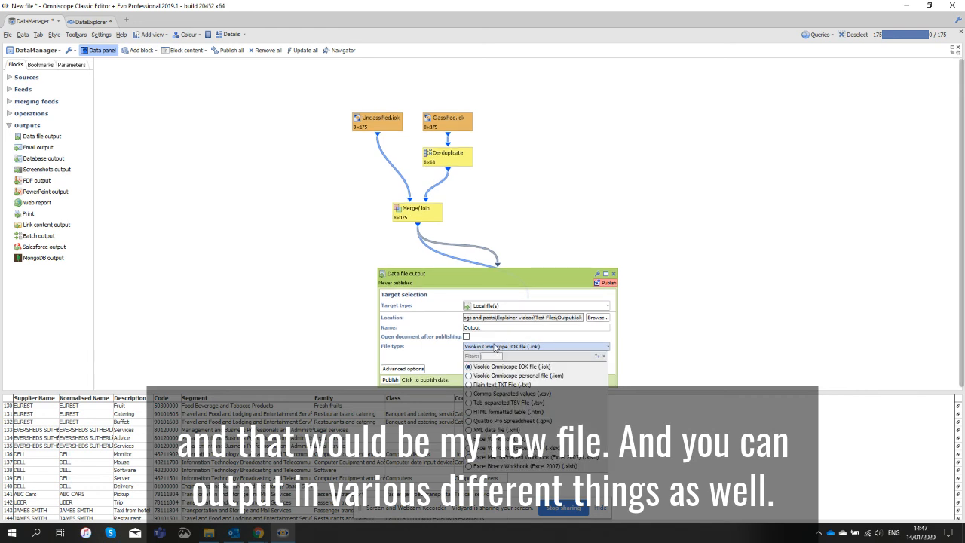
pyautogui.click(496, 347)
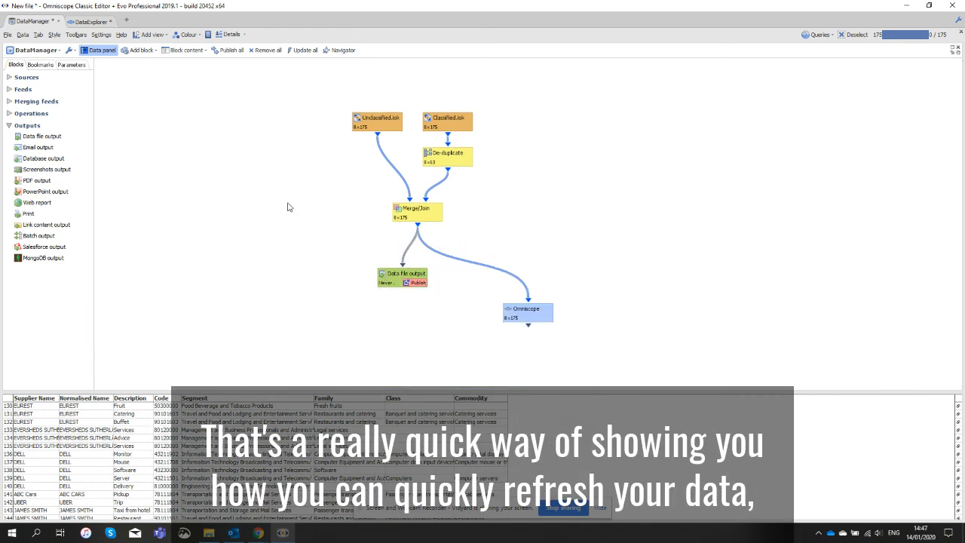